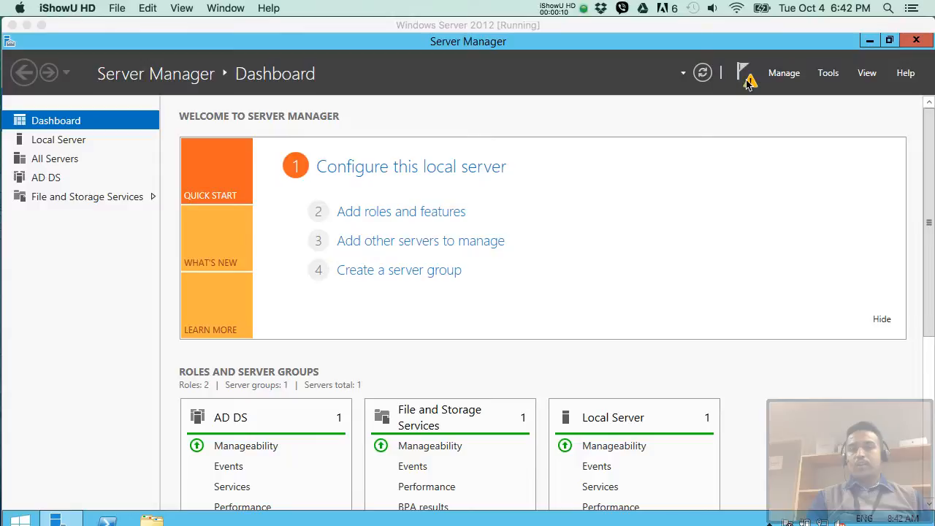
- Show the Server Manager notifications flagging AD DS post-deployment configuration on this server
left_click(750, 84)
left_click(750, 83)
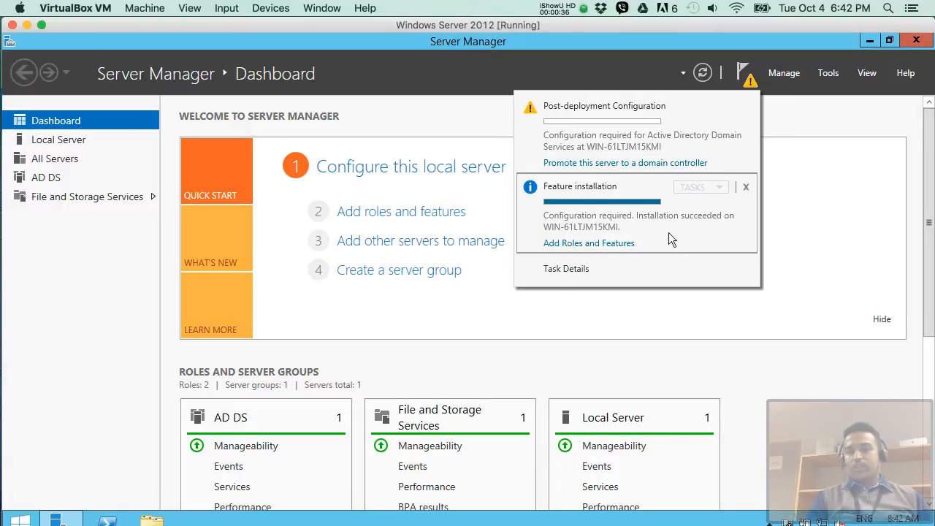
left_click(584, 132)
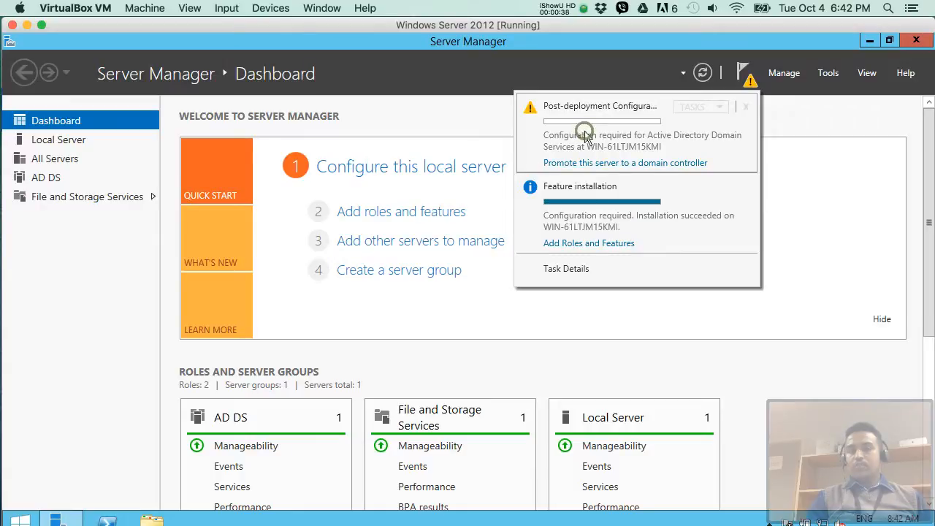
left_click(611, 150)
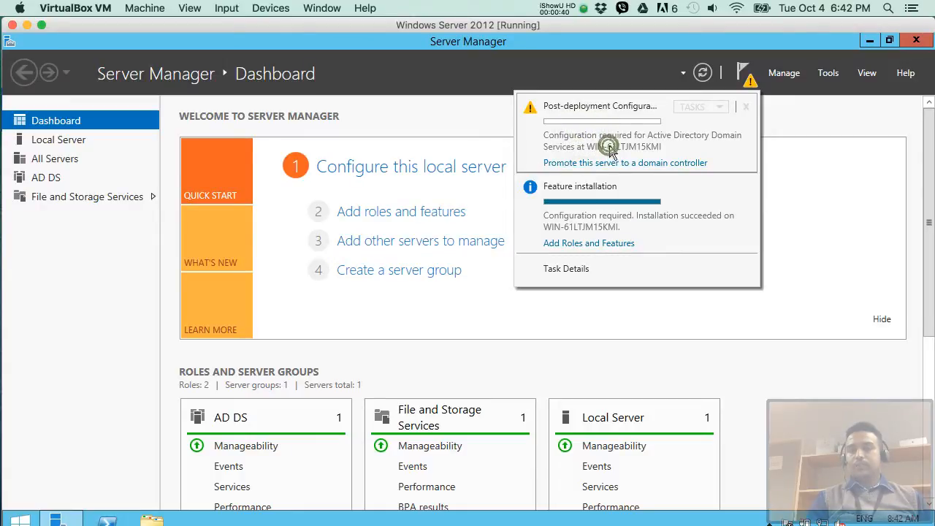
- Launch the AD DS Configuration Wizard with 'Promote this server to a domain controller'
left_click(592, 162)
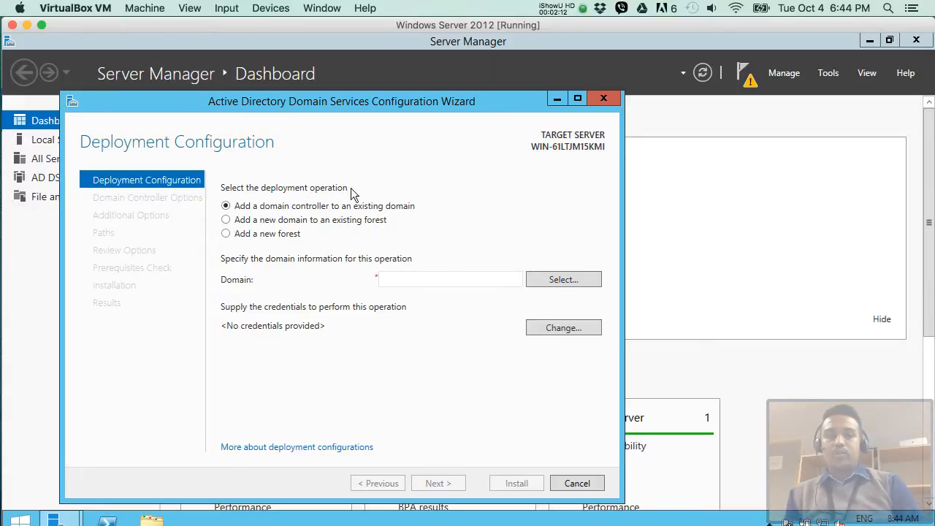
- Choose Add a new forest and enter deepak.kc as the root domain name
left_click(225, 234)
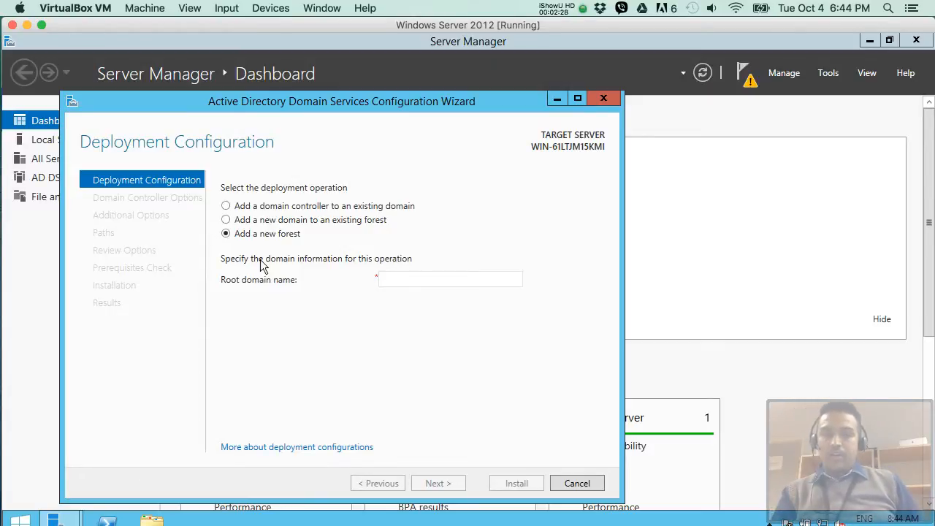
left_click(409, 276)
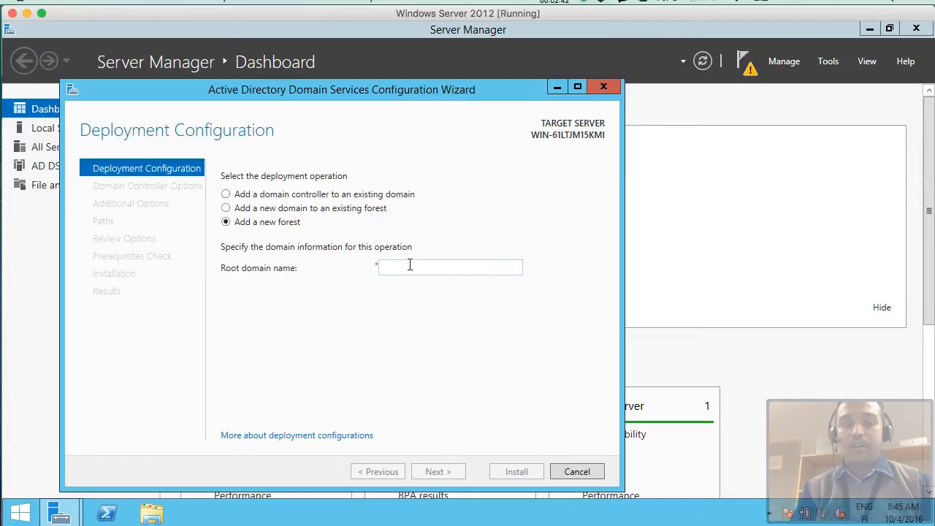
type("deepak")
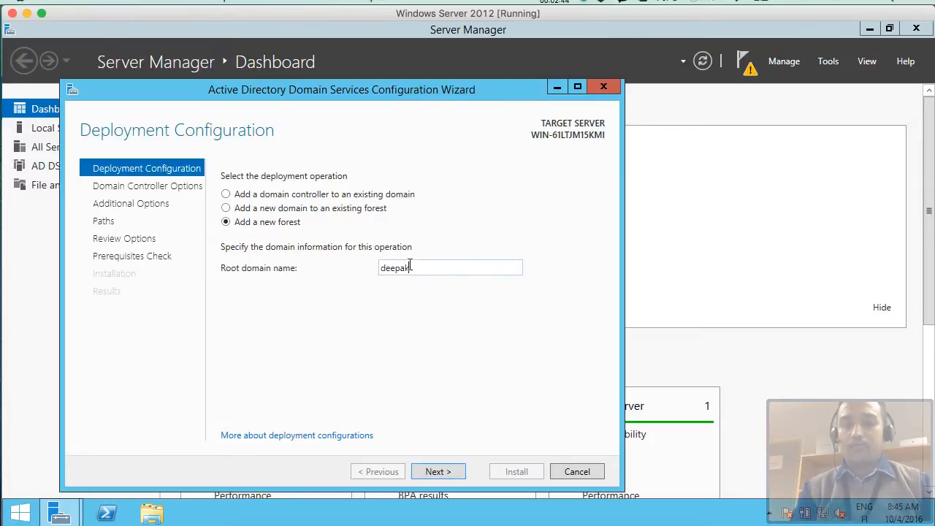
type(".kc")
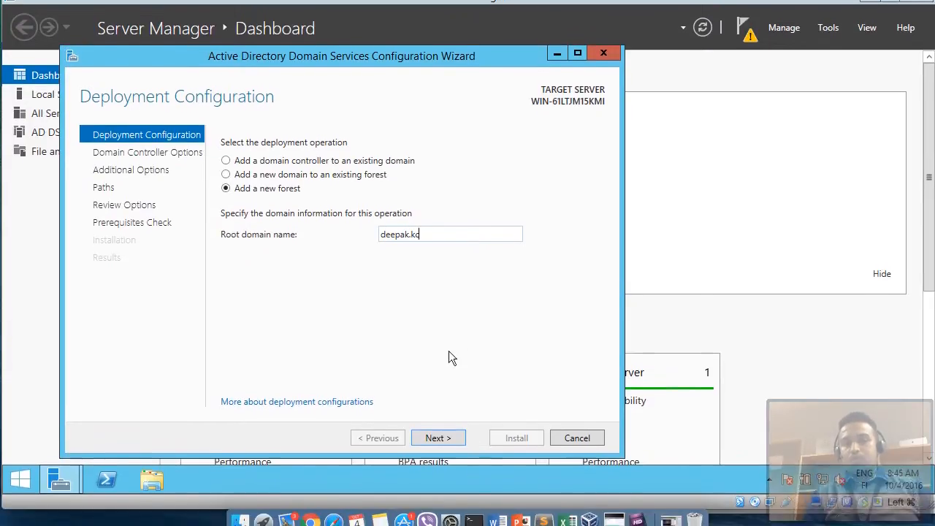
- Accept the deepak.kc new-forest settings and advance to Domain Controller Options
left_click(439, 425)
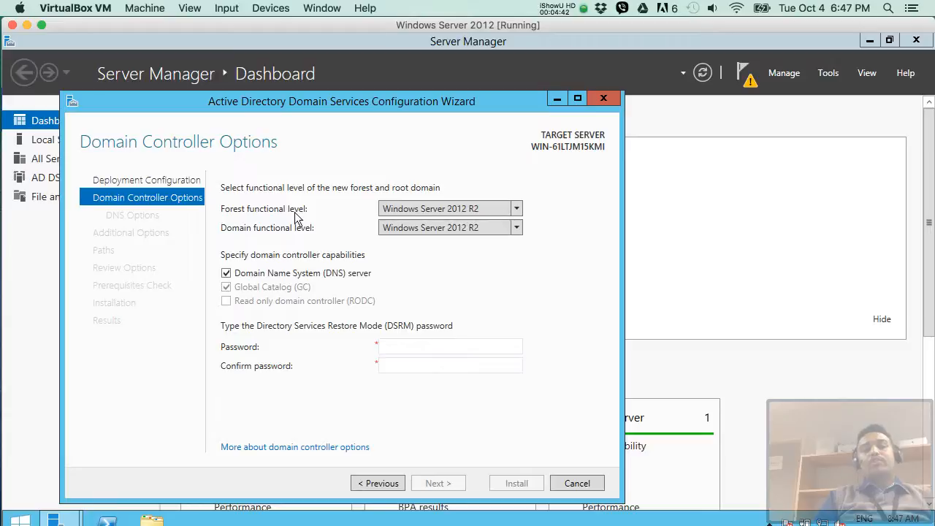
- Set both the forest and domain functional levels to Windows Server 2008
left_click(517, 208)
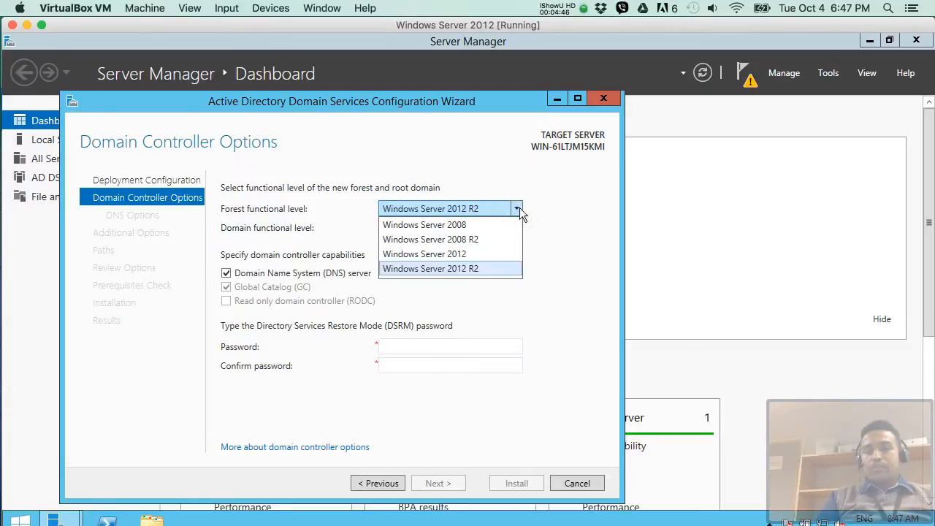
left_click(445, 225)
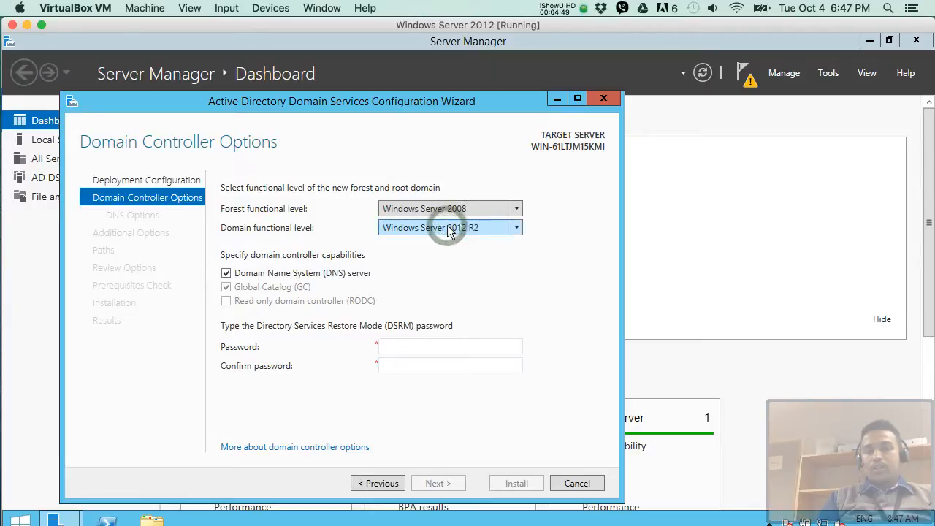
left_click(517, 228)
left_click(460, 244)
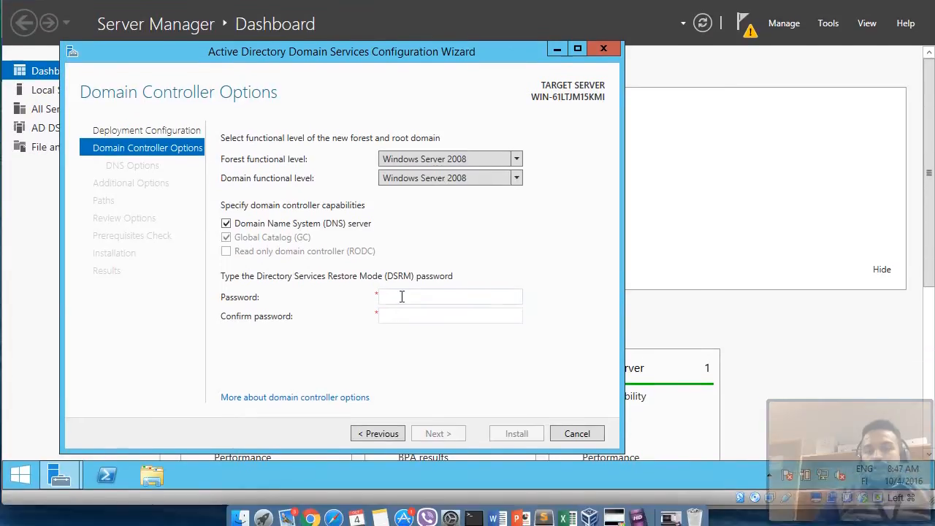
left_click(402, 346)
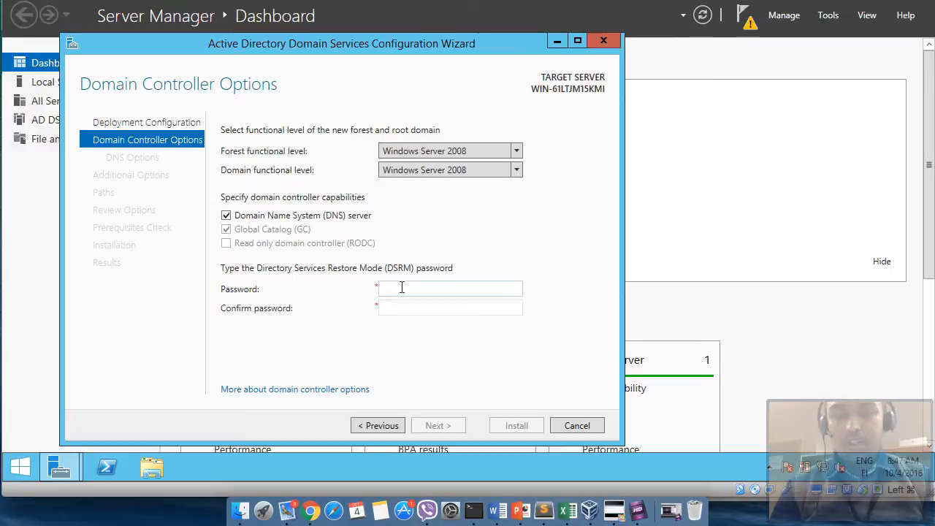
- Enter and confirm the Directory Services Restore Mode password, then submit the options
type("P@ssw0rd1")
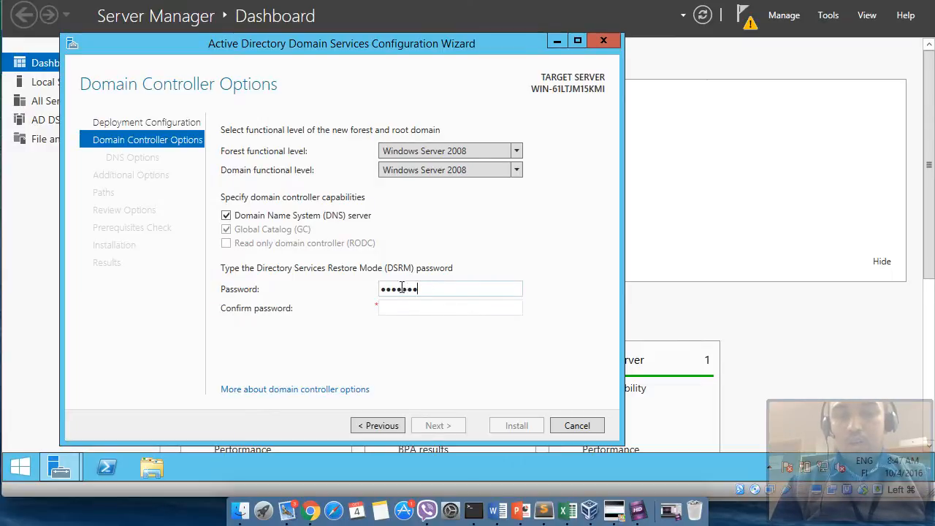
left_click(398, 307)
type("P@s")
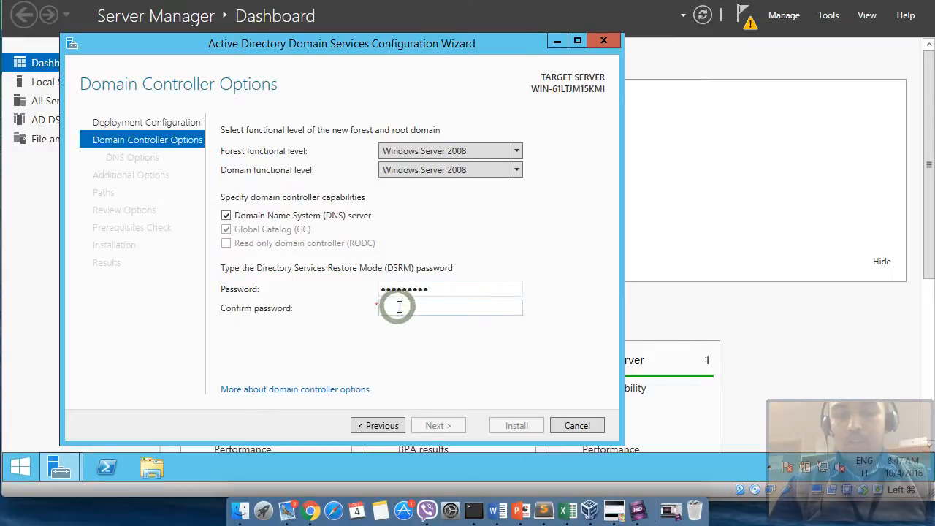
type("sw0rd1")
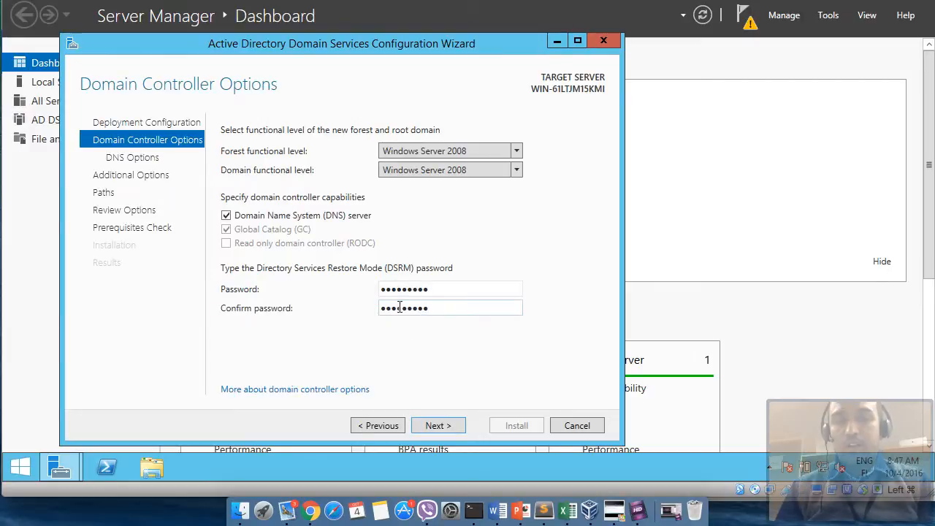
left_click(443, 426)
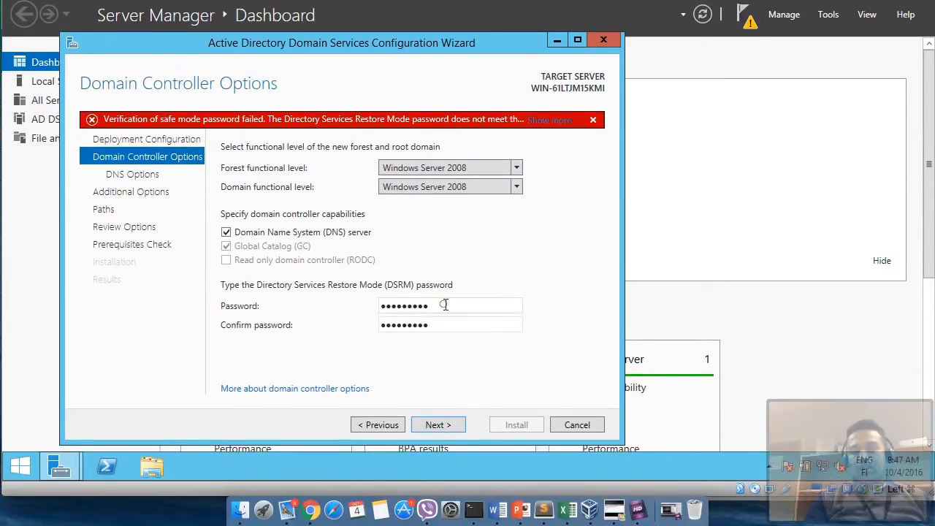
- Replace the DSRM password and its confirmation with a longer, stronger password
left_click_drag(443, 364, 372, 364)
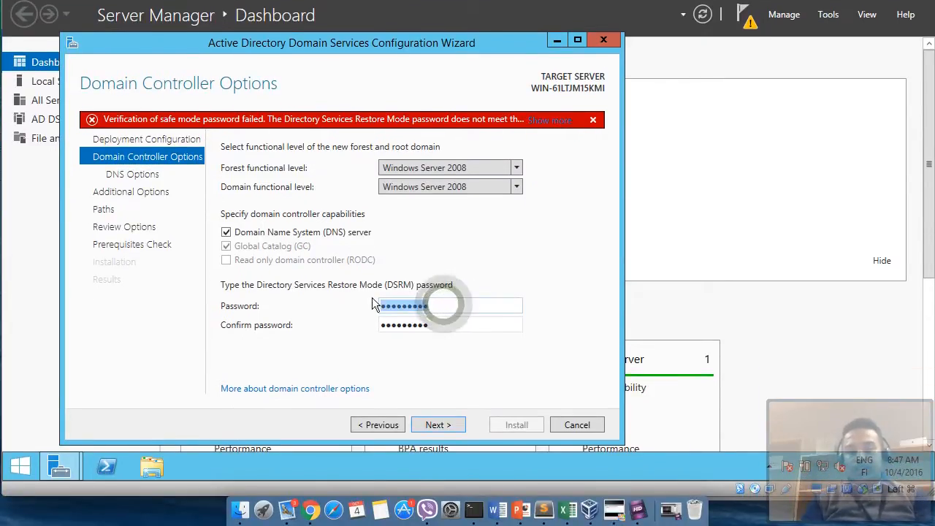
type("Password")
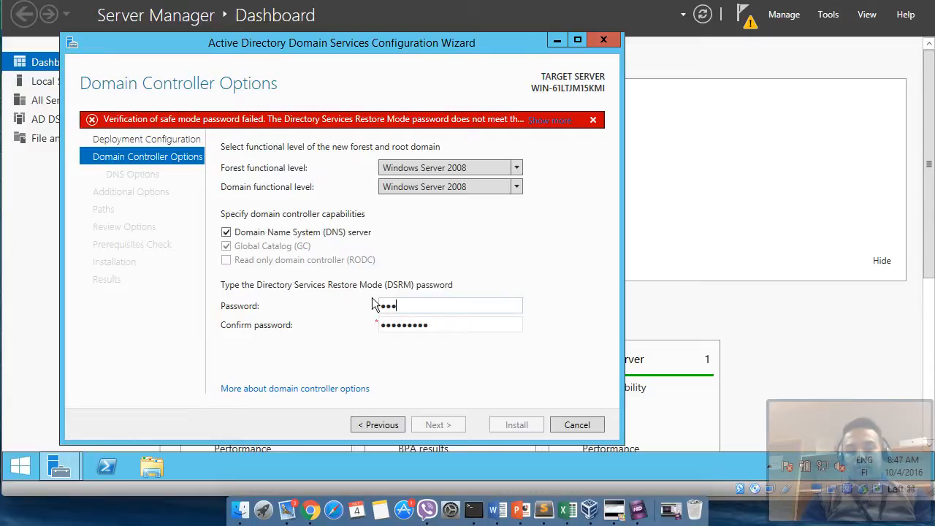
type("123")
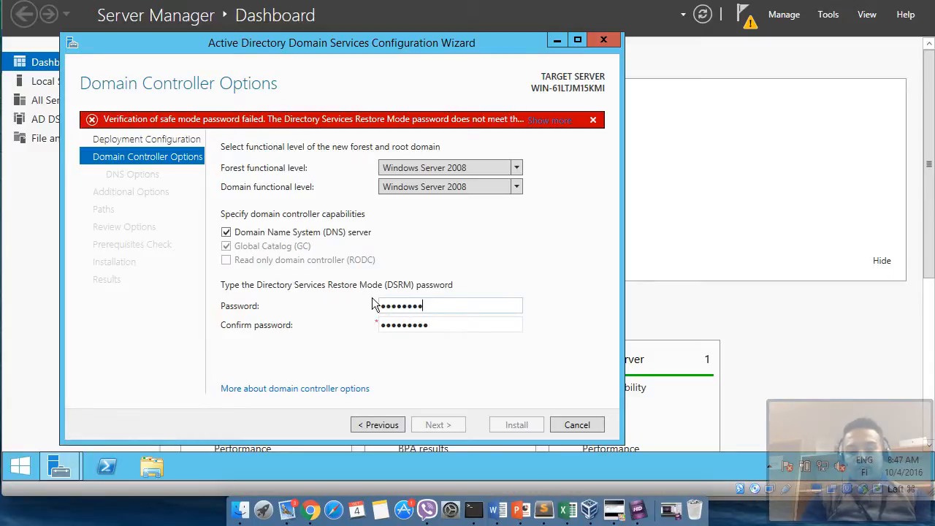
left_click(385, 325)
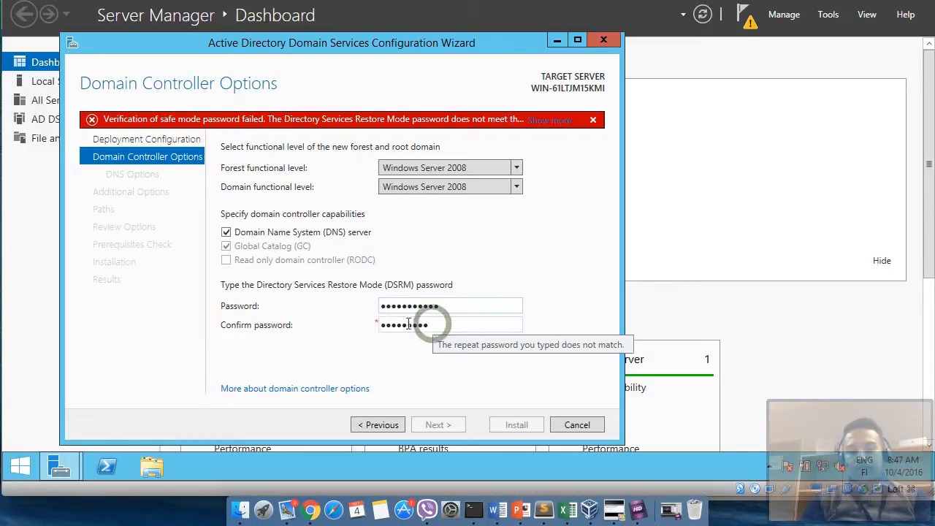
left_click_drag(440, 328, 377, 323)
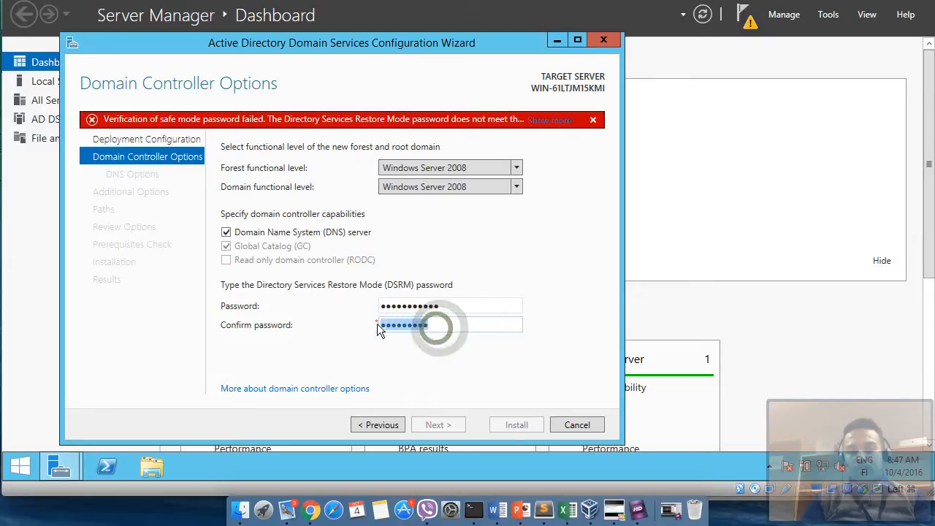
type("Pas")
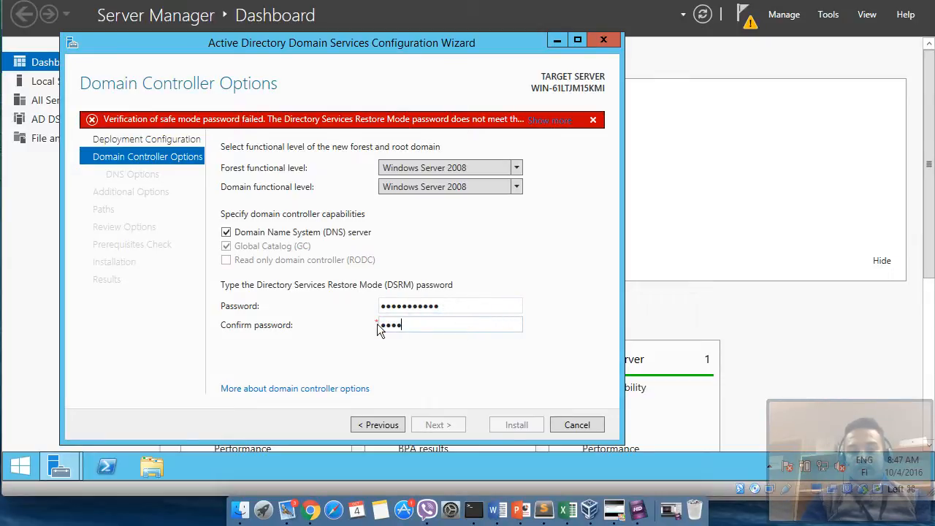
type("sword123!")
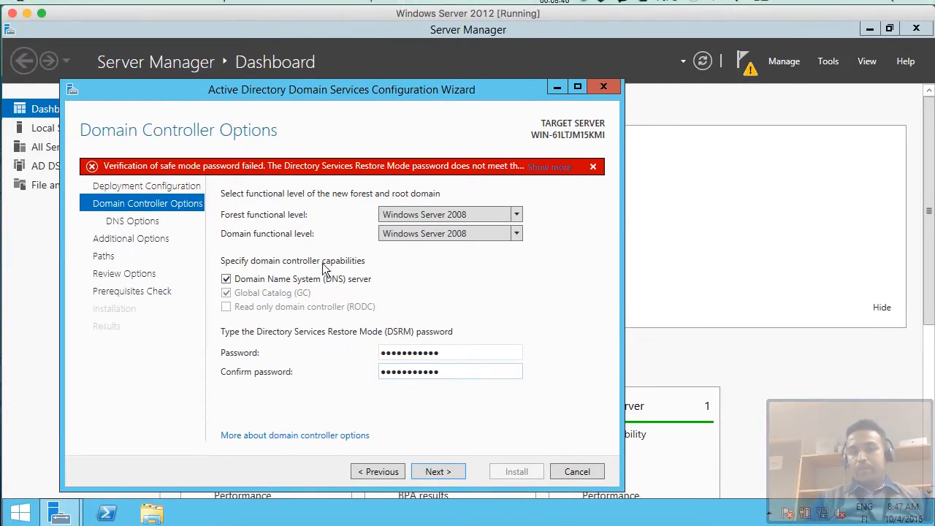
- Raise the forest functional level to Windows Server 2012 R2 and continue to DNS Options
left_click(516, 230)
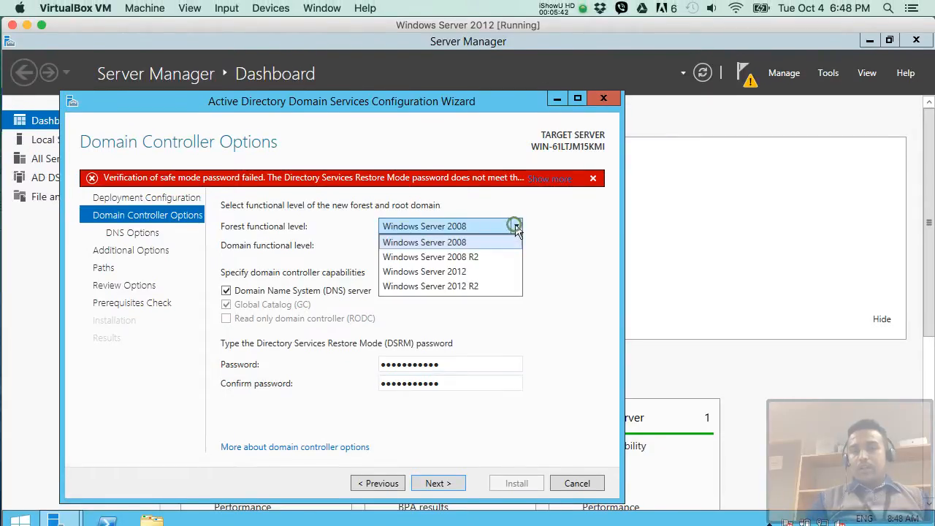
left_click(473, 285)
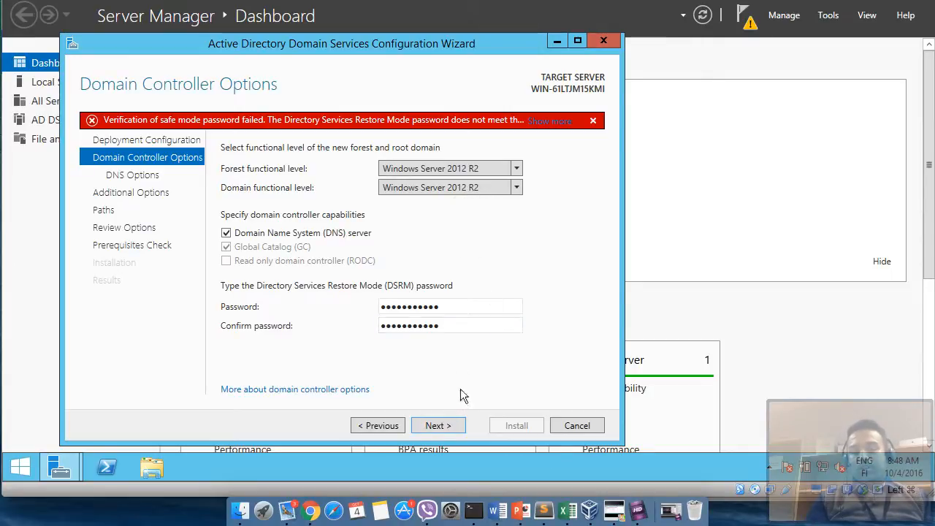
left_click(440, 427)
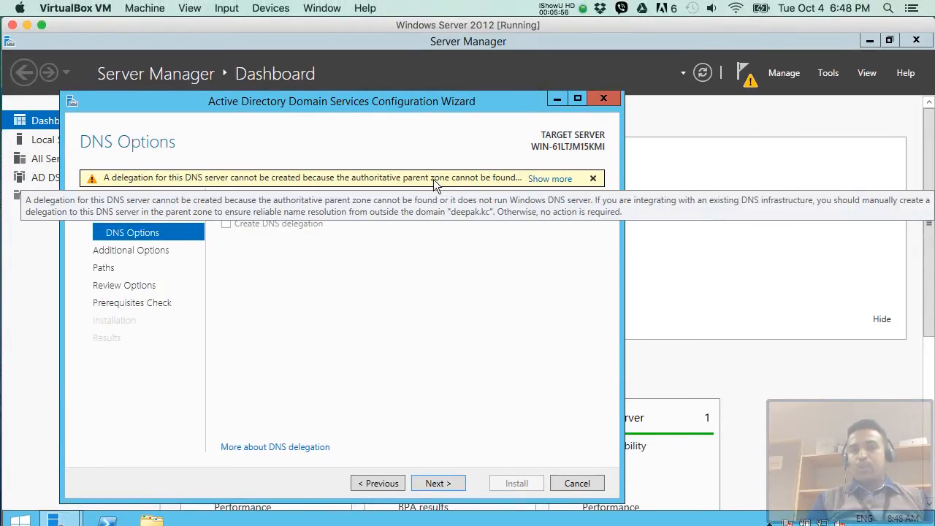
- Acknowledge the DNS delegation warning and continue to Additional Options
left_click(547, 179)
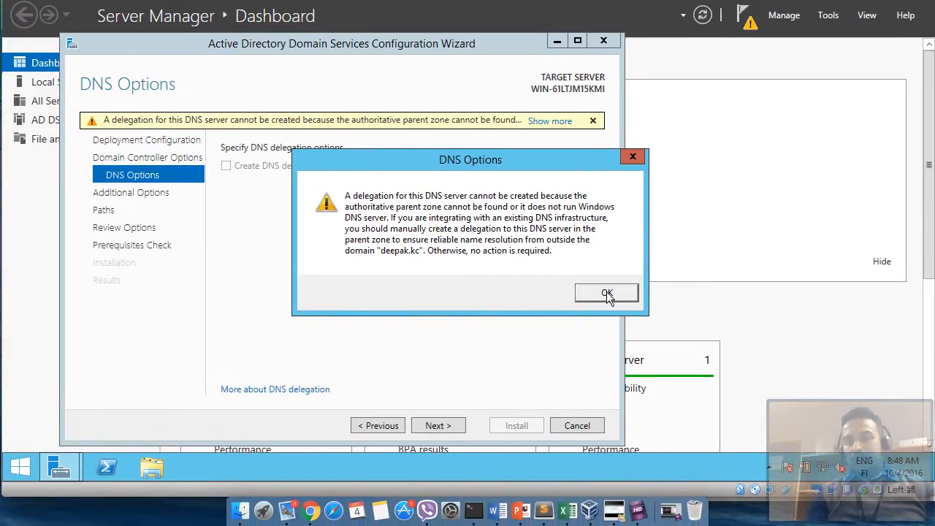
left_click(607, 294)
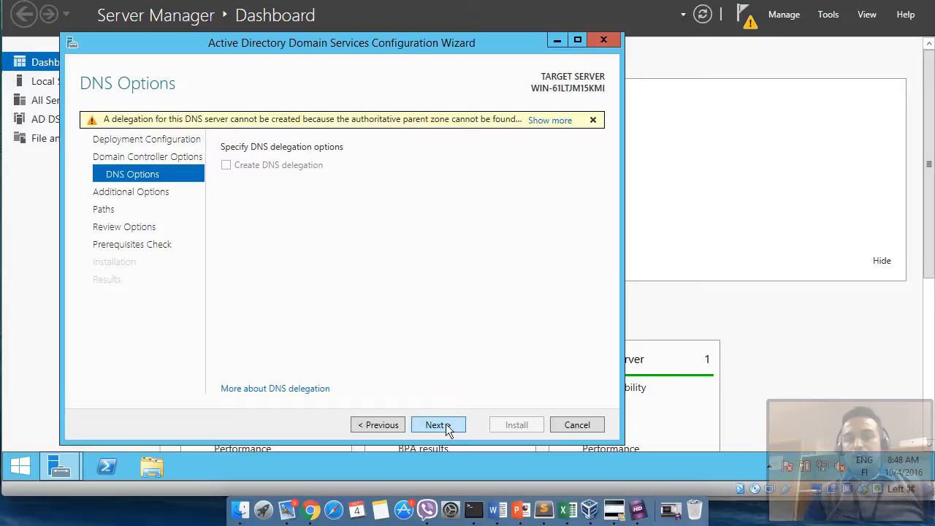
left_click(437, 425)
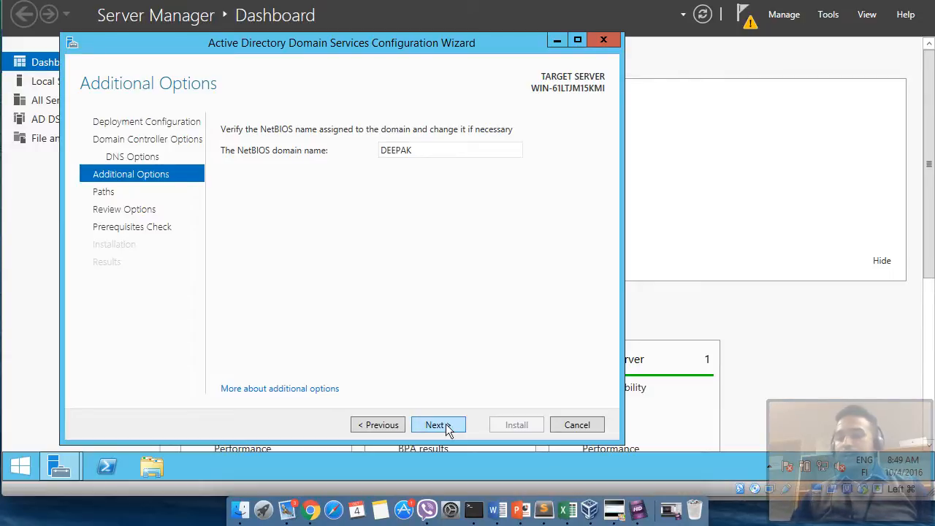
- Keep DEEPAK as the NetBIOS domain name and advance to the Paths page
left_click(446, 427)
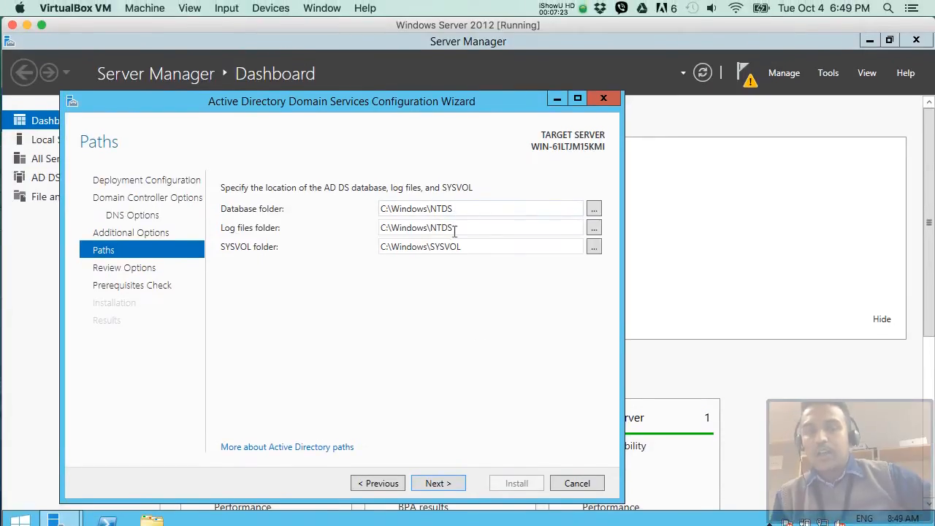
- Keep the default C:\Windows\NTDS database and C:\Windows\SYSVOL paths unchanged and advance to Review Options
left_click(595, 210)
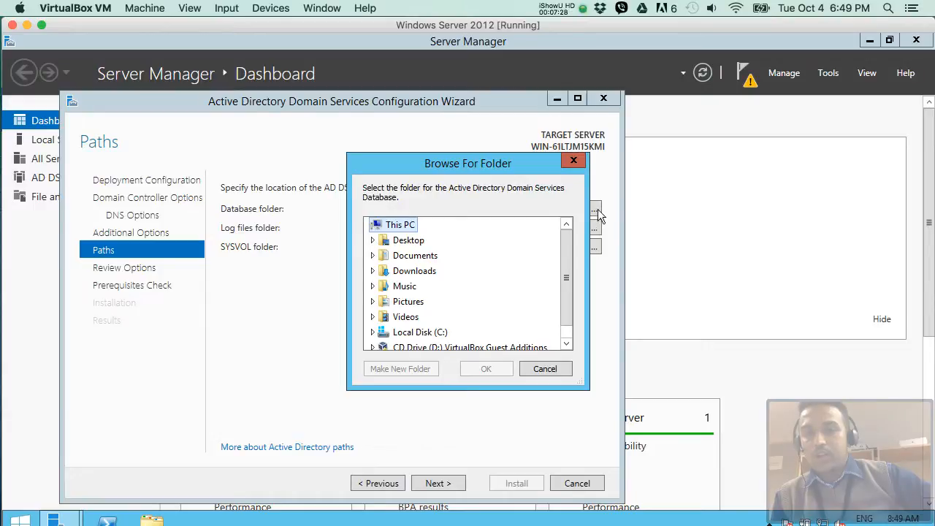
left_click(569, 161)
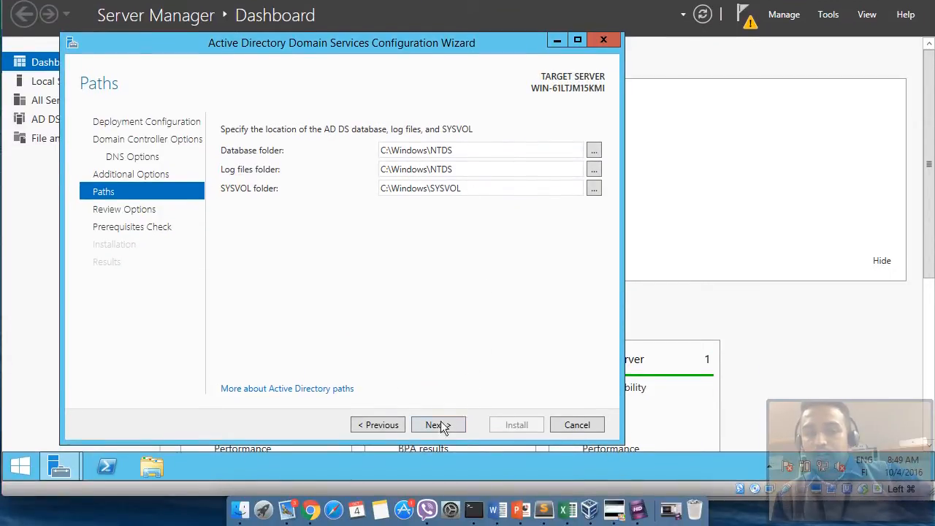
left_click(437, 425)
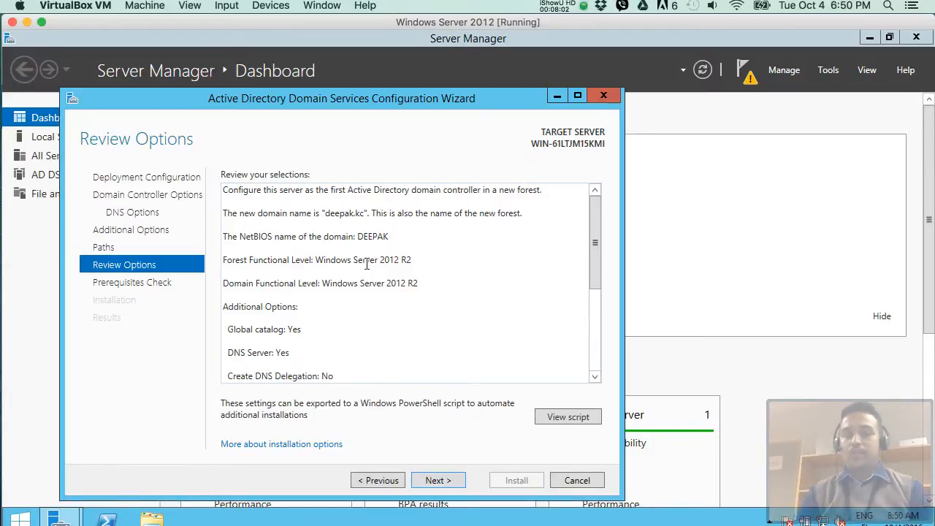
- Review the deepak.kc forest summary, including global catalog and DNS, then run the prerequisites check
scroll(367, 265, "down", 3)
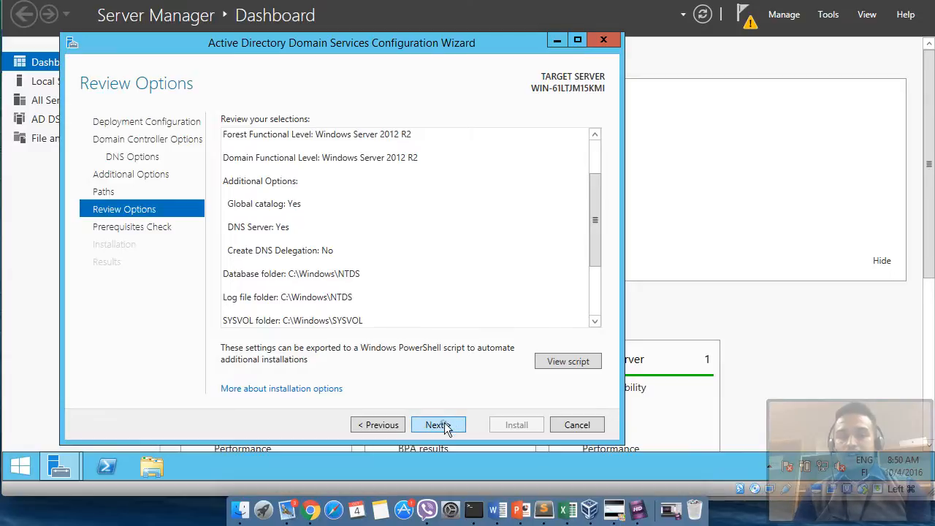
left_click(439, 424)
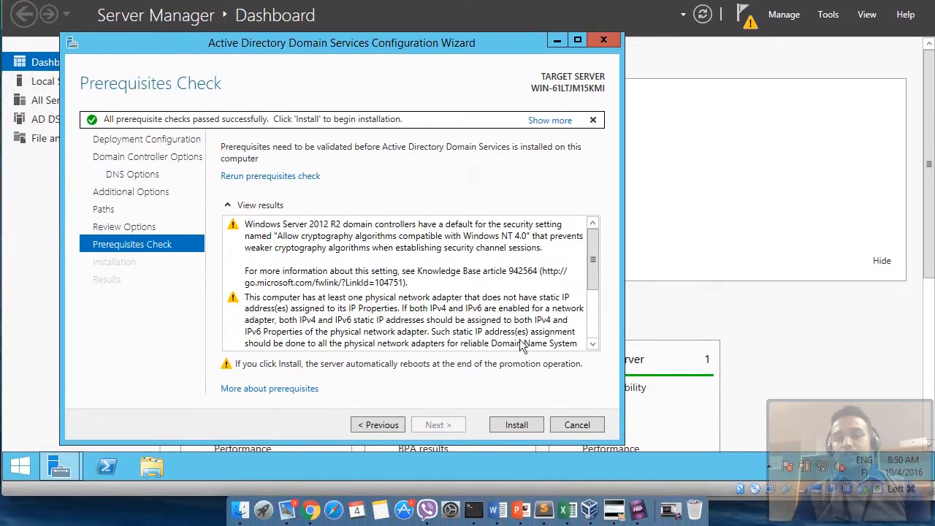
- Start promoting the server to a domain controller for the new deepak.kc forest
left_click(521, 426)
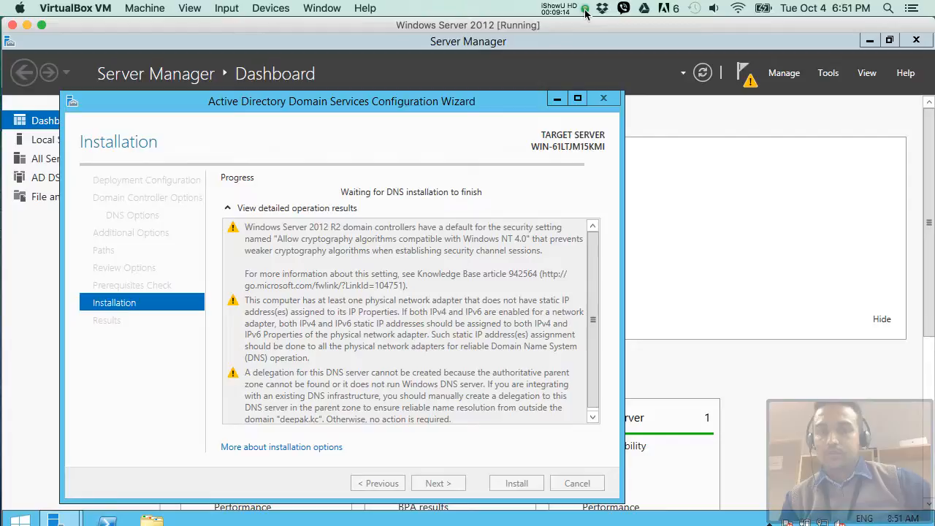
left_click(585, 9)
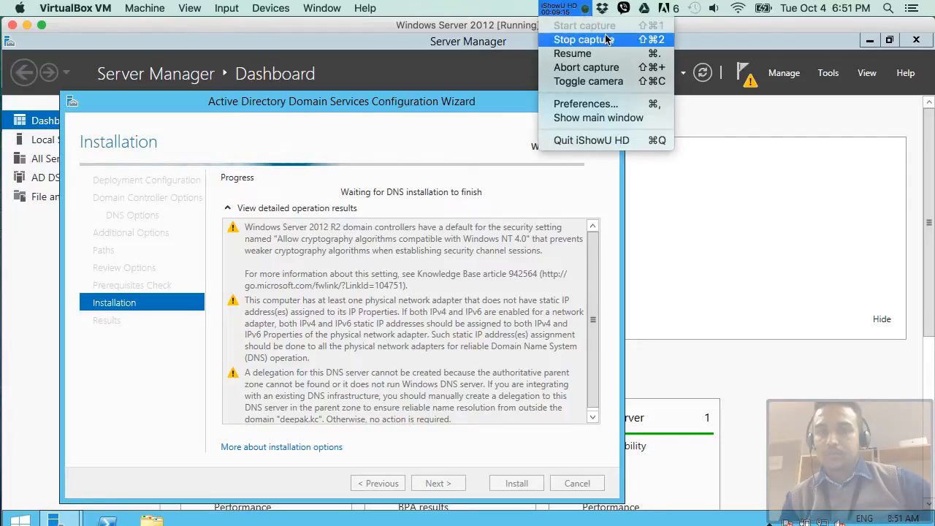